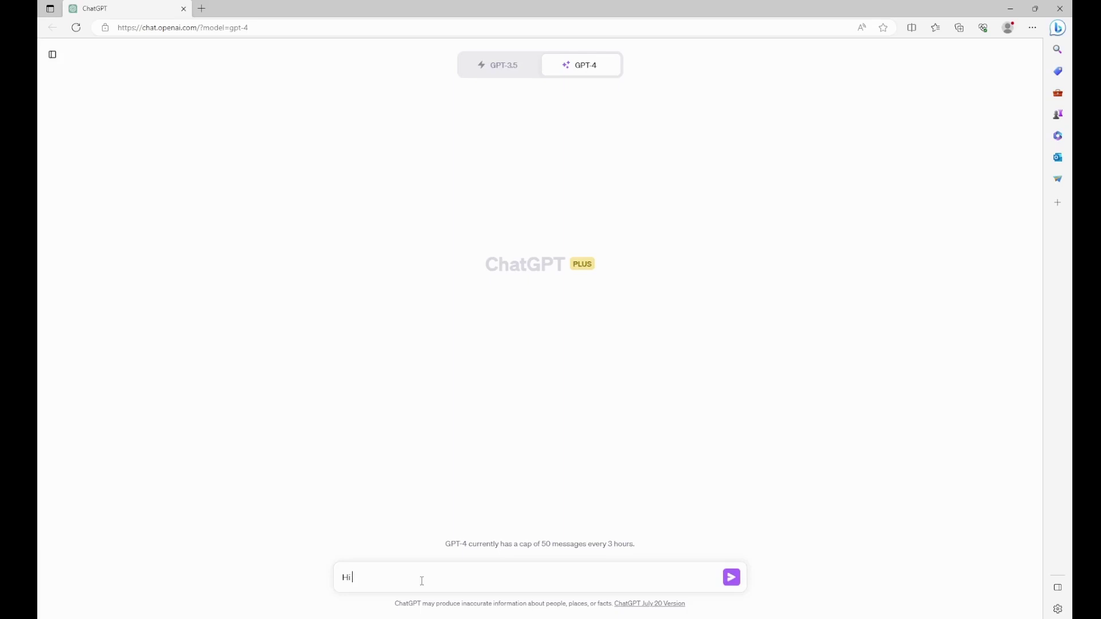
text(G)
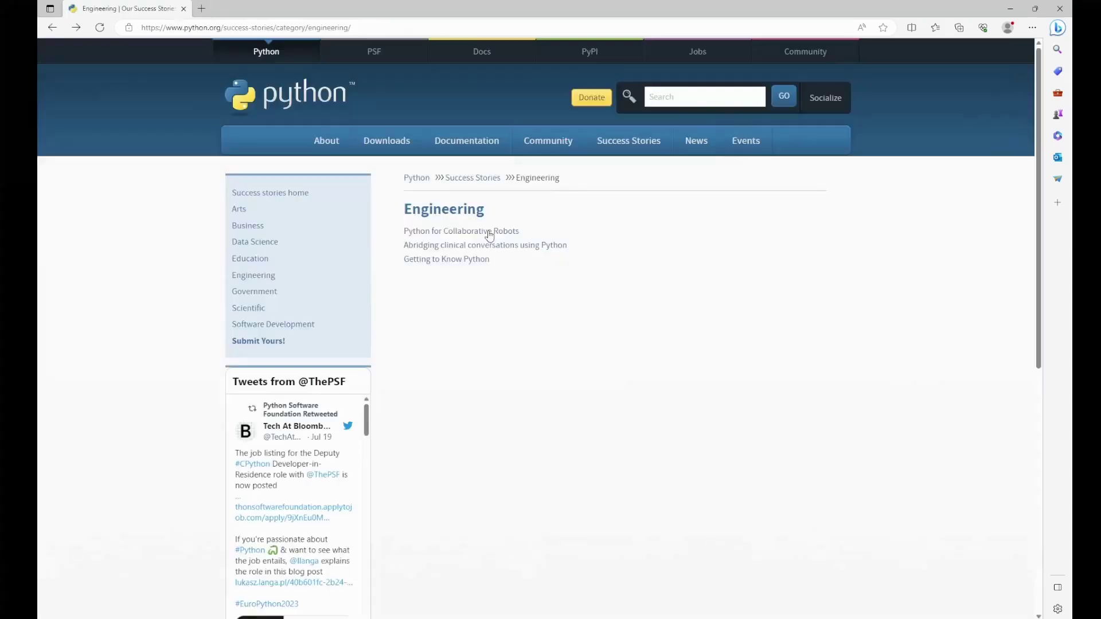
scroll(528, 299, down, 2)
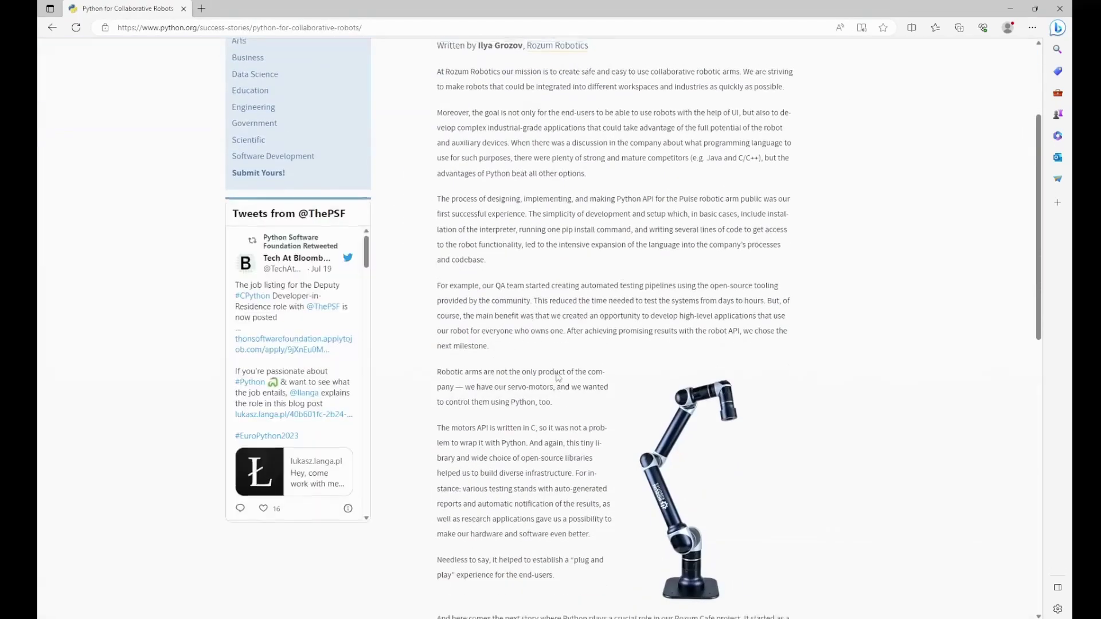
scroll(561, 373, up, 2)
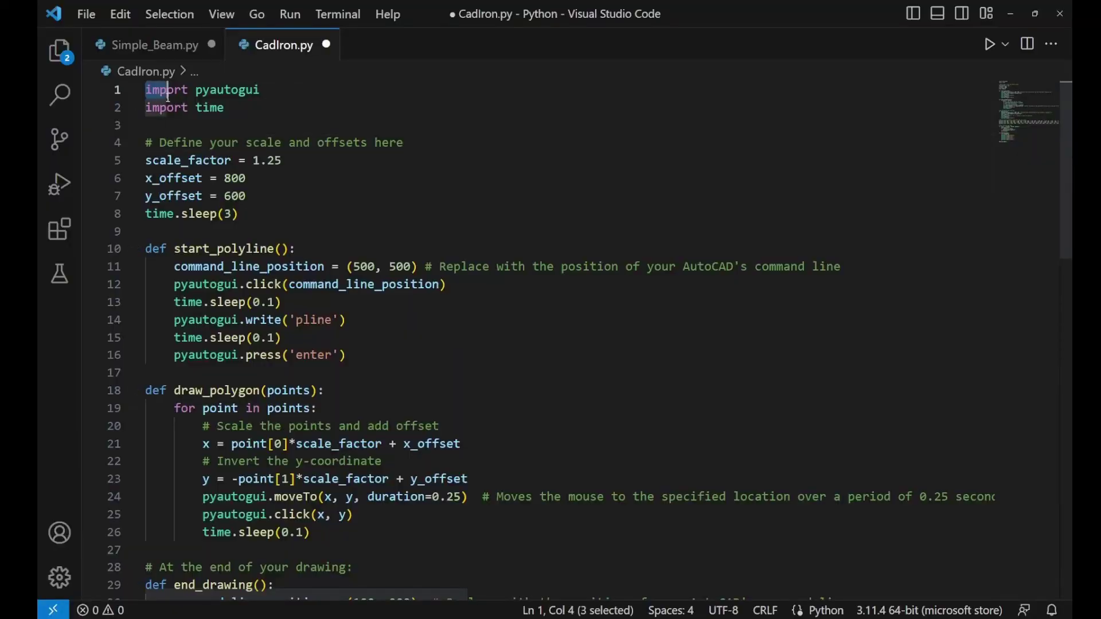
drag(166, 95, 207, 107)
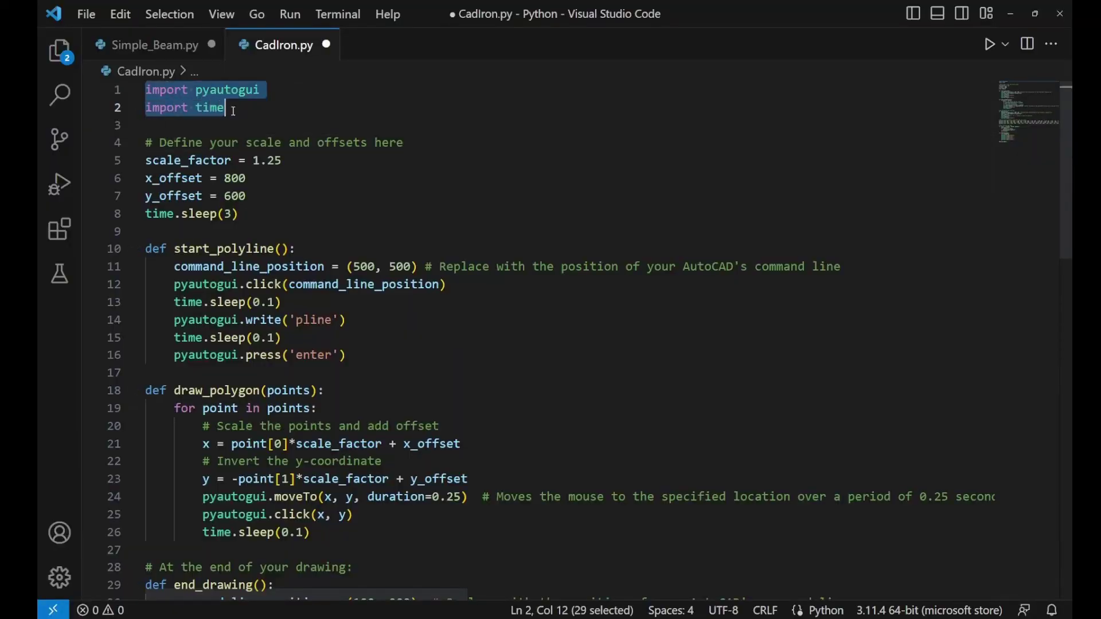
click(232, 113)
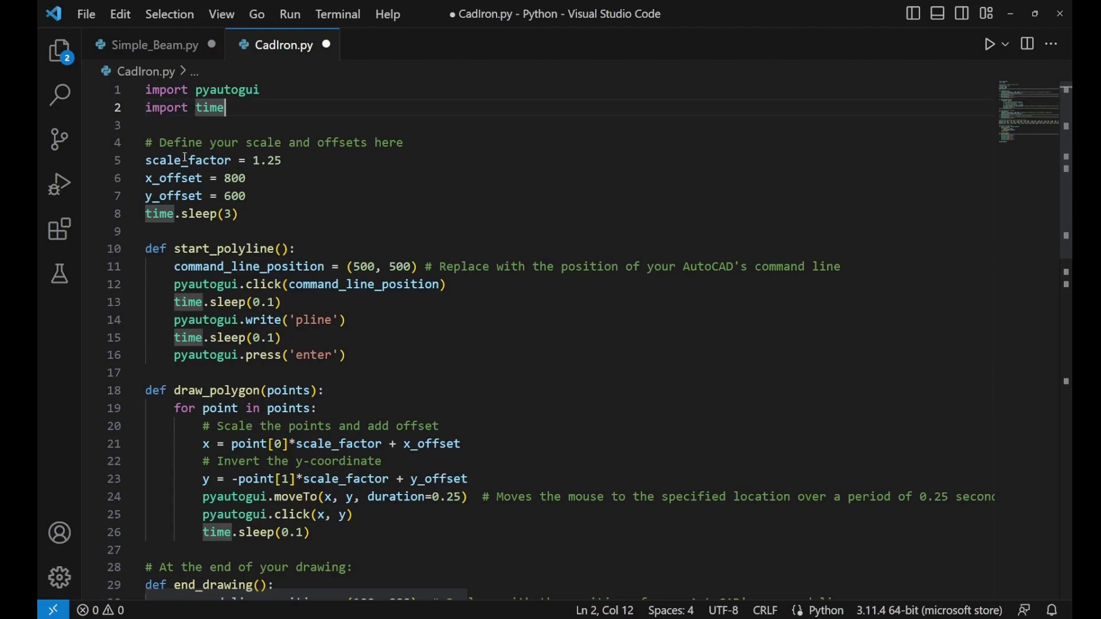
drag(161, 142, 318, 215)
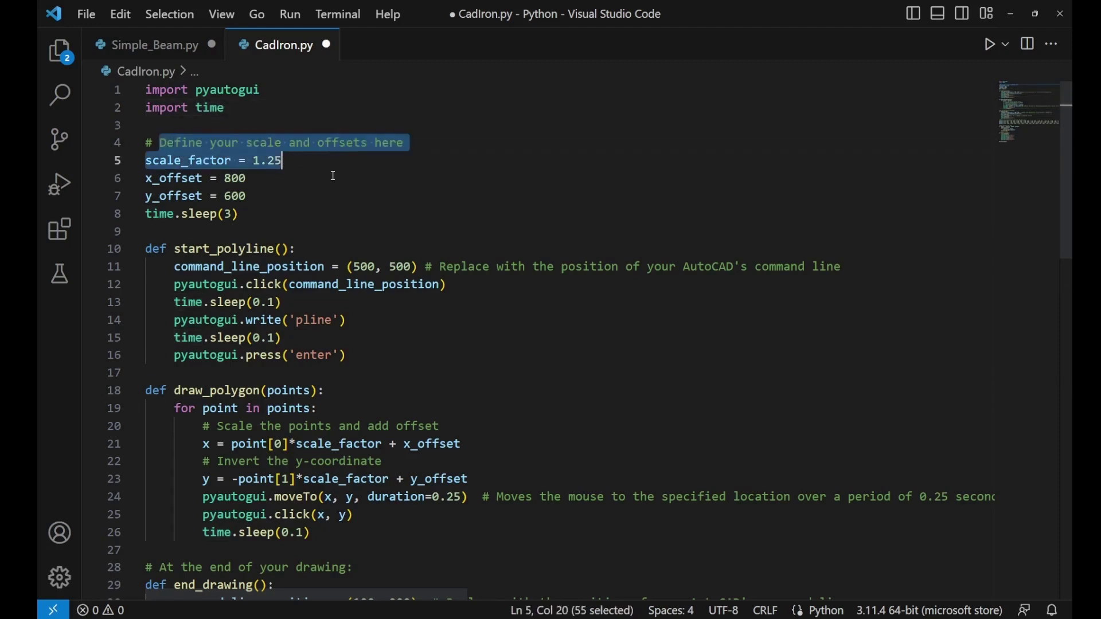
click(325, 215)
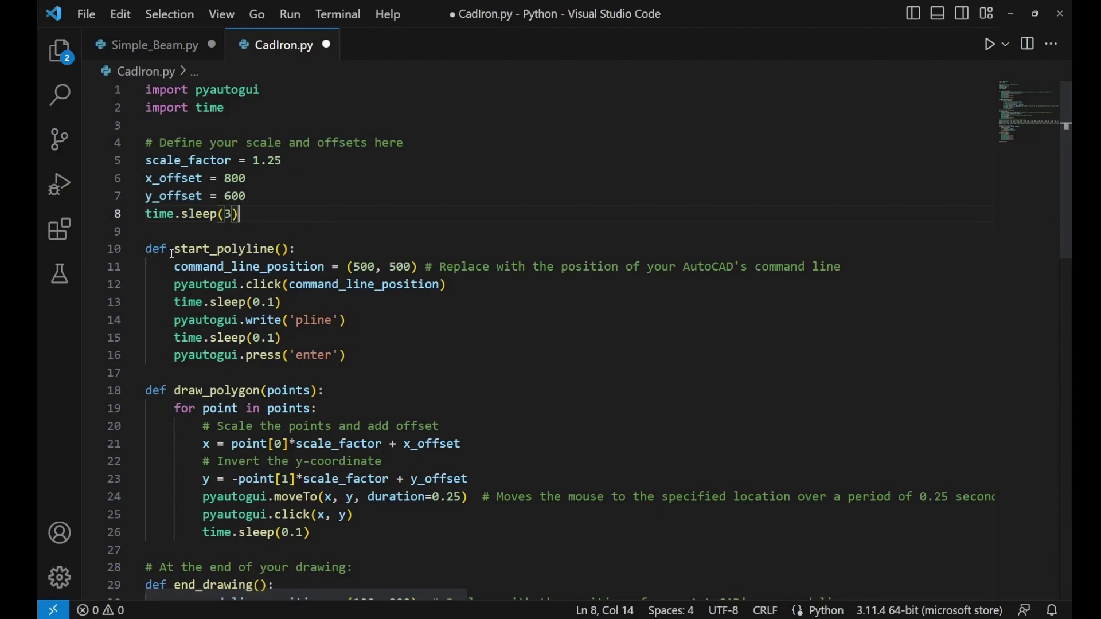
drag(146, 249, 384, 362)
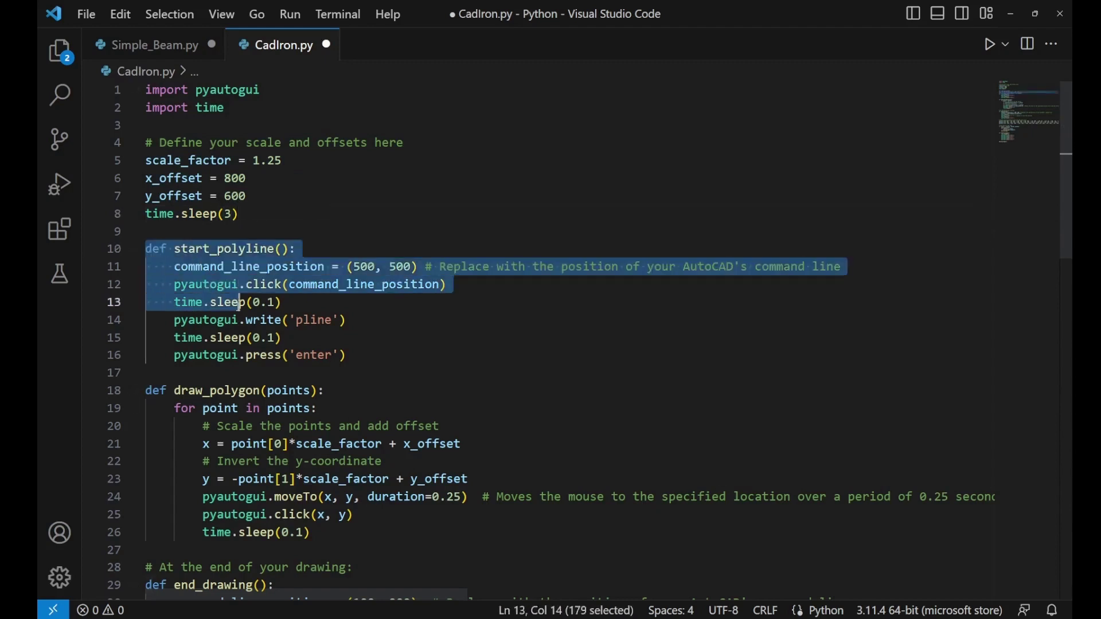
click(386, 368)
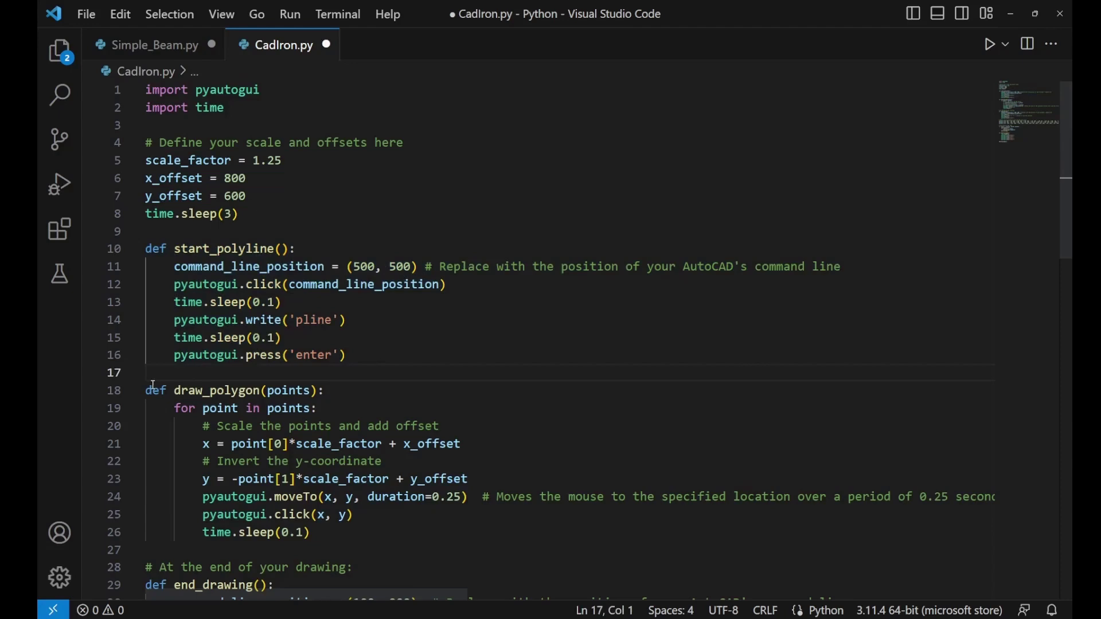
drag(146, 391, 311, 533)
scroll(352, 517, down, 5)
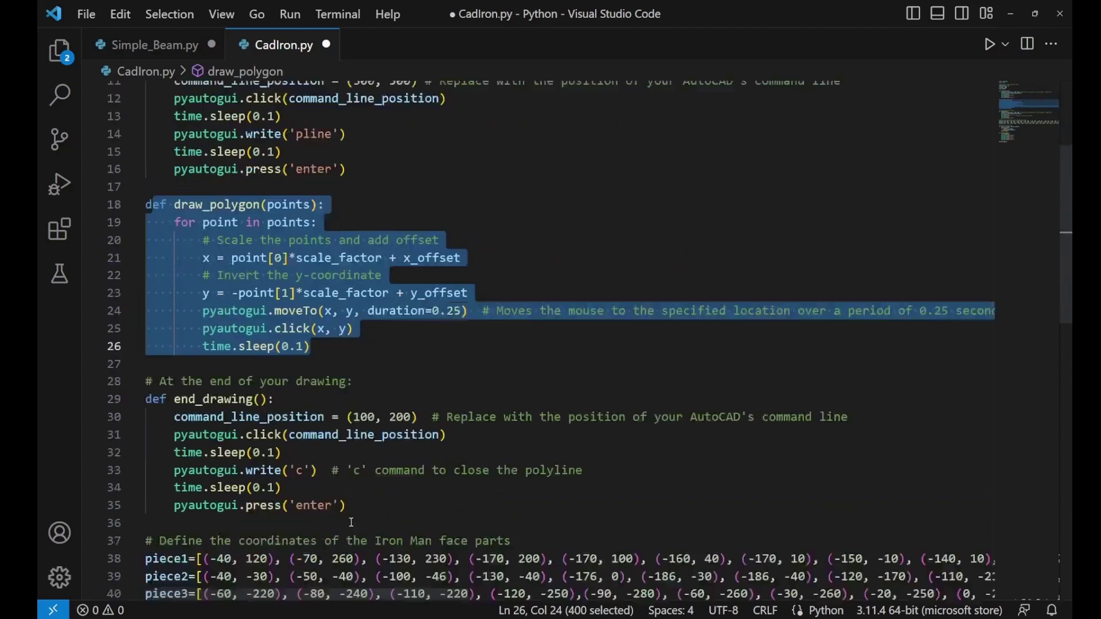
click(285, 424)
scroll(293, 431, down, 1)
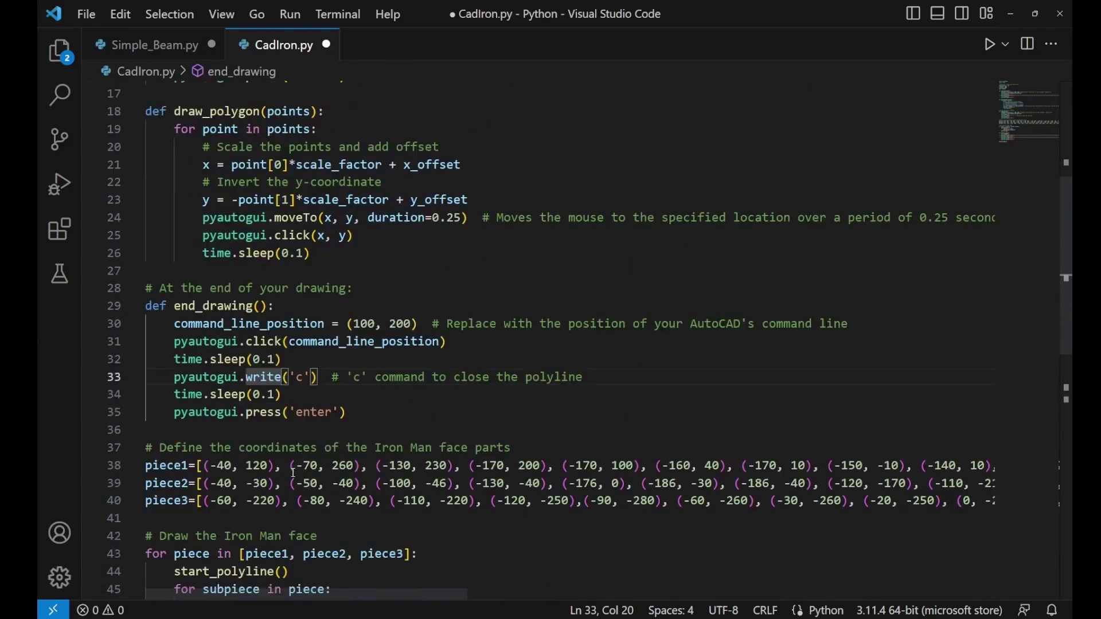
scroll(293, 448, down, 1)
scroll(292, 468, down, 2)
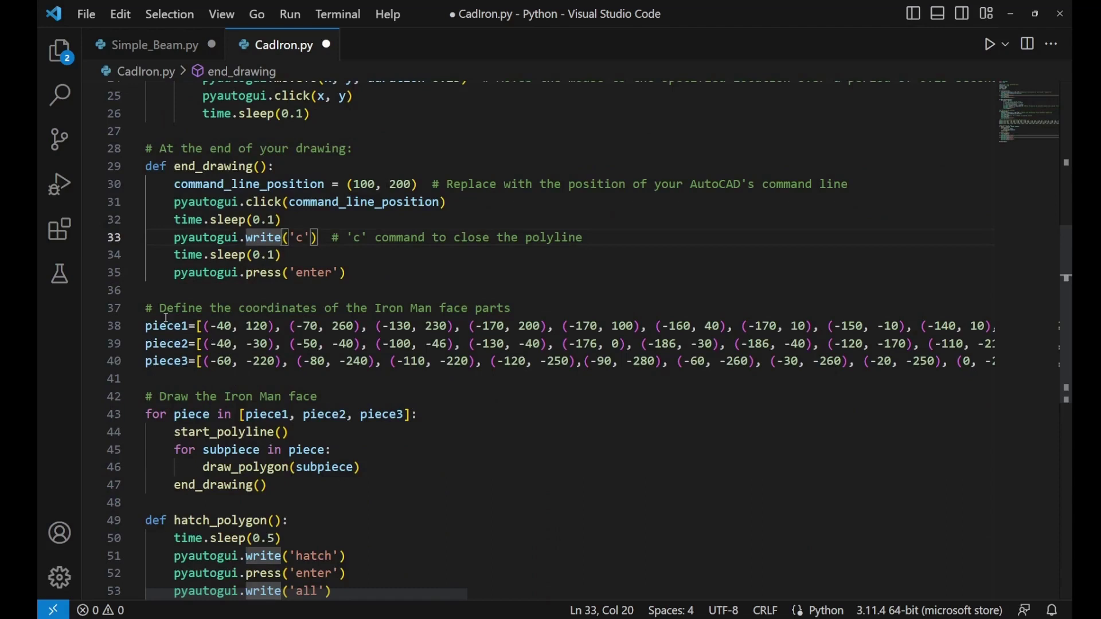
drag(156, 312, 844, 368)
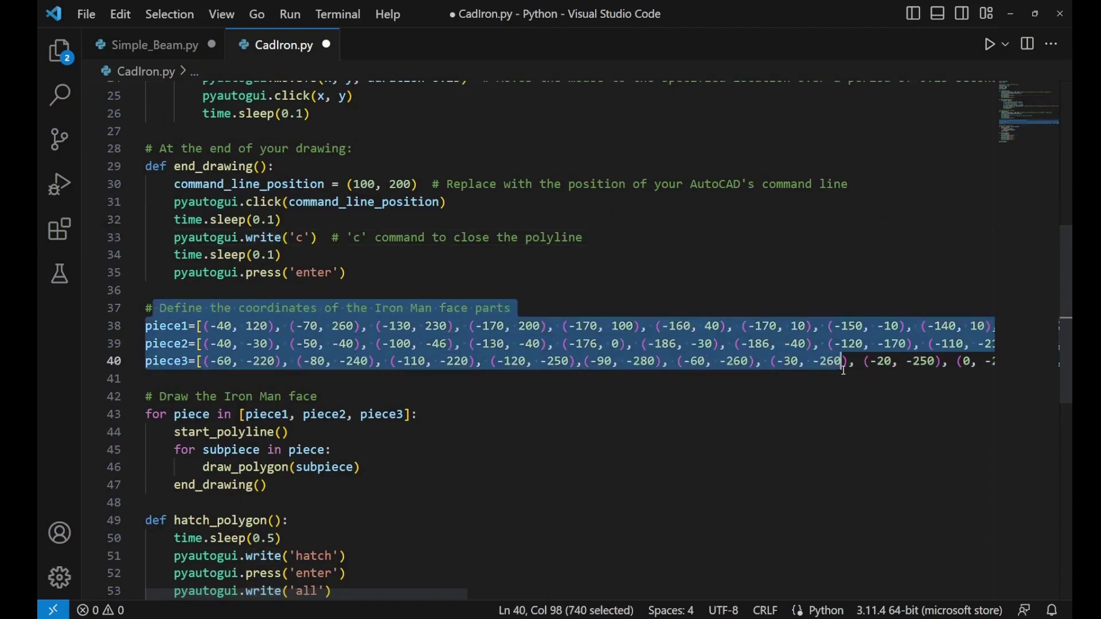
click(544, 373)
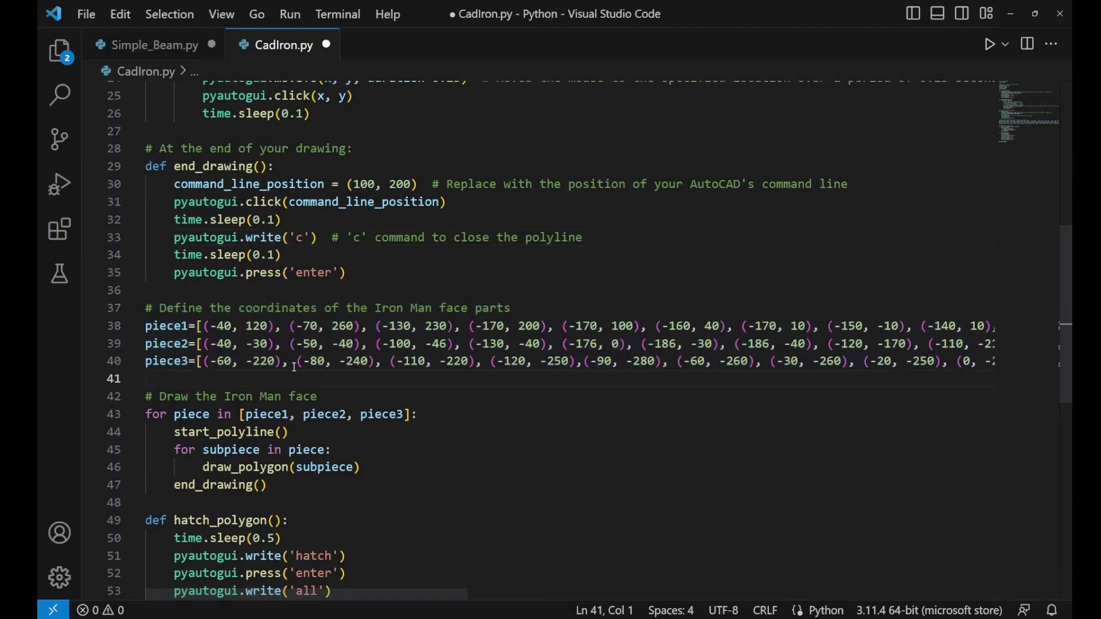
scroll(293, 366, down, 1)
scroll(291, 360, down, 1)
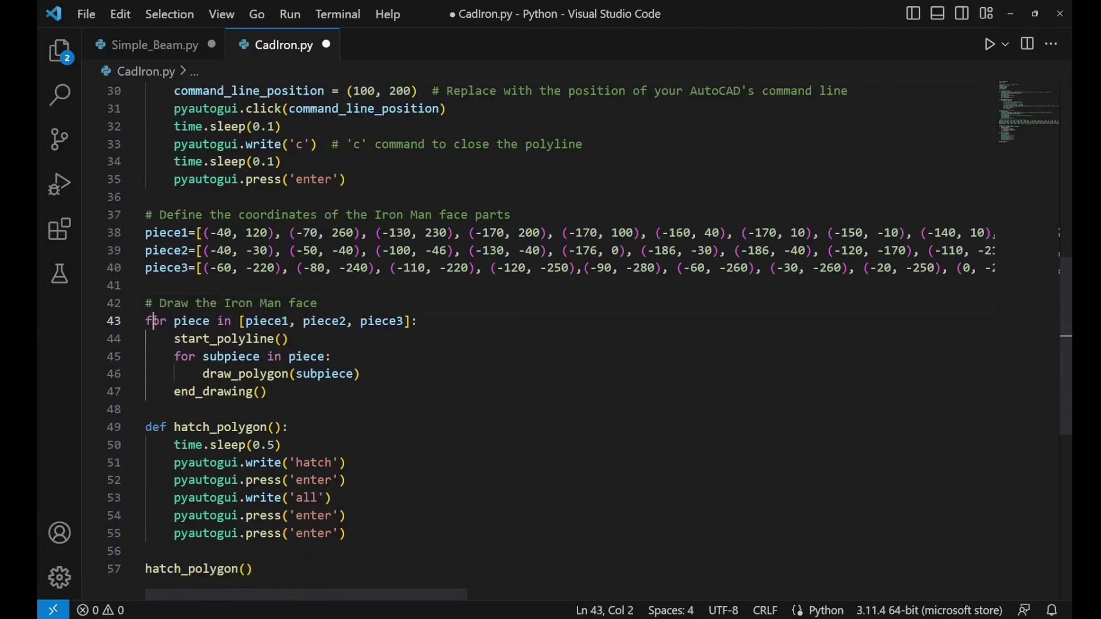
scroll(226, 329, down, 1)
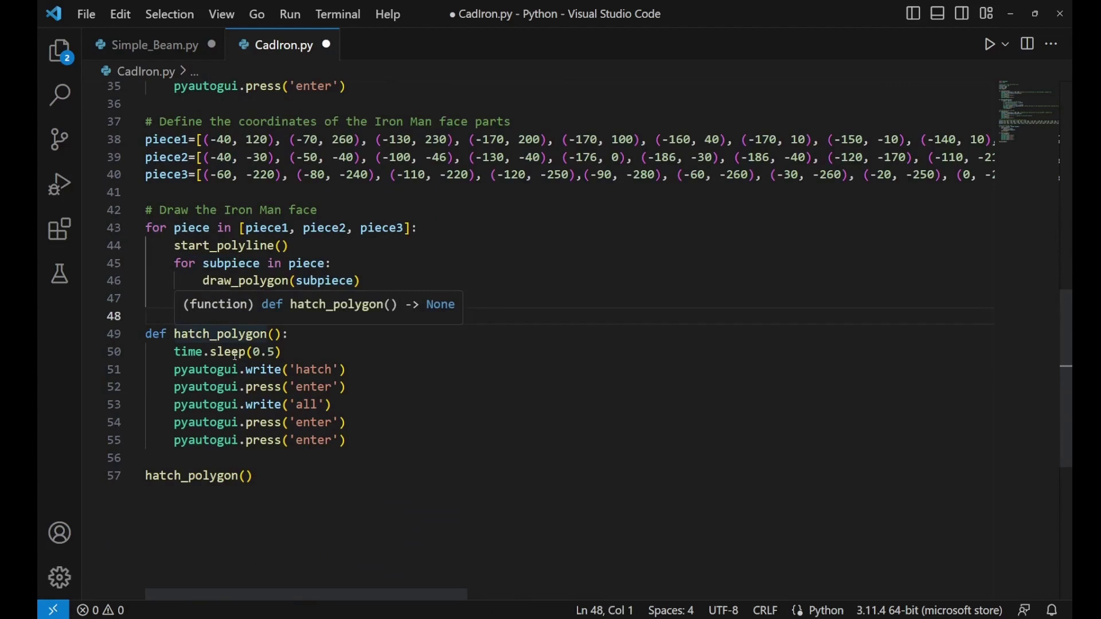
scroll(235, 356, down, 1)
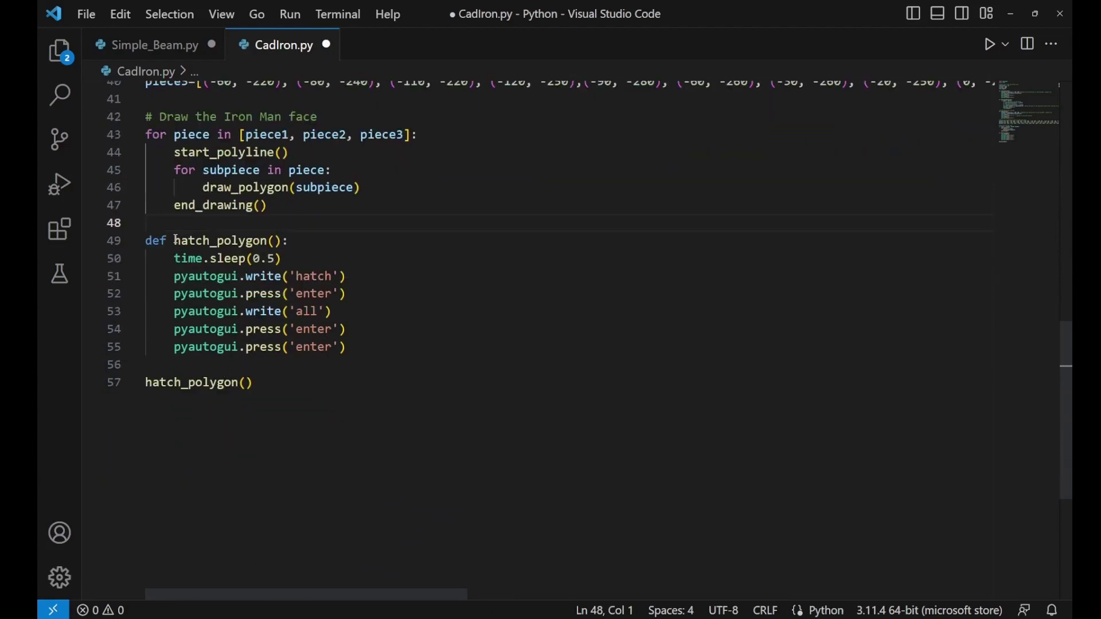
drag(175, 241, 325, 380)
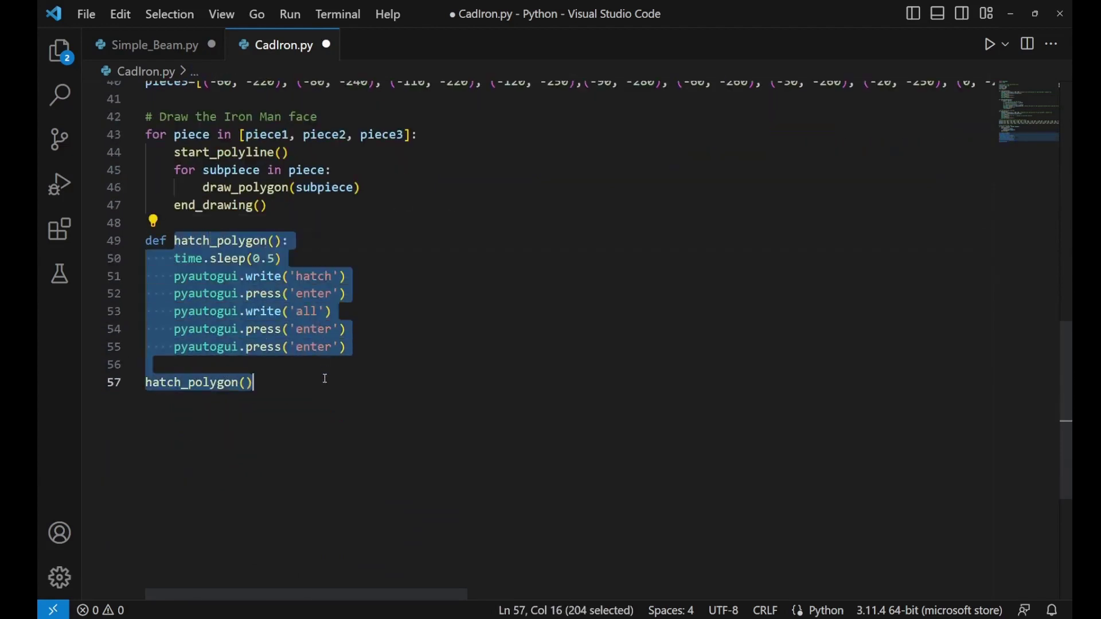
click(344, 394)
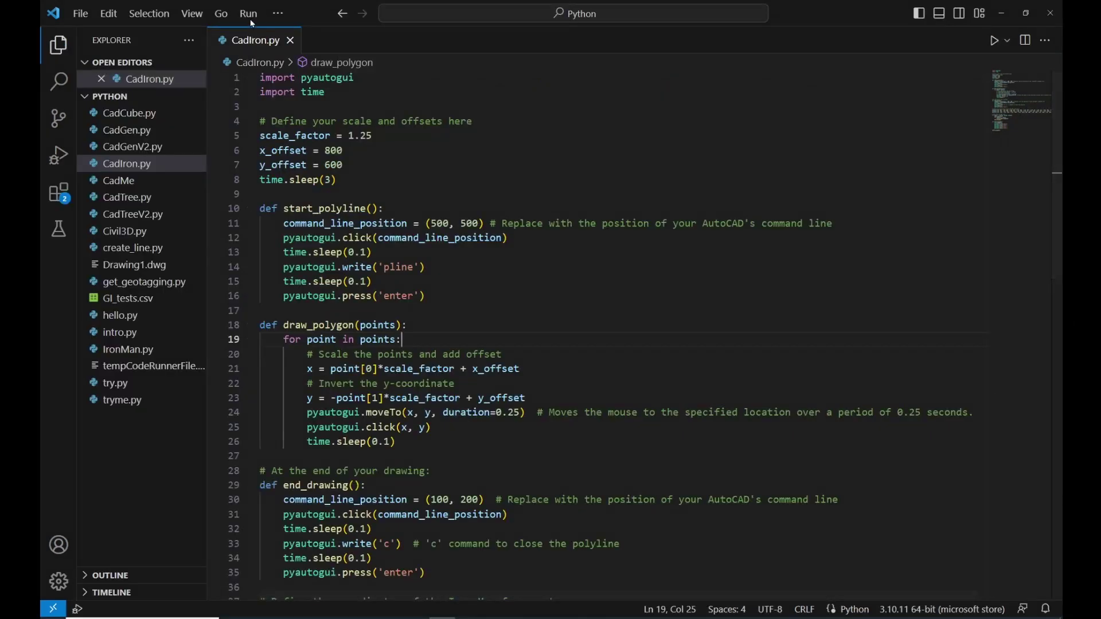
Step: Launch CadIron.py without debugging from the Run menu (Ctrl+F5)
click(249, 13)
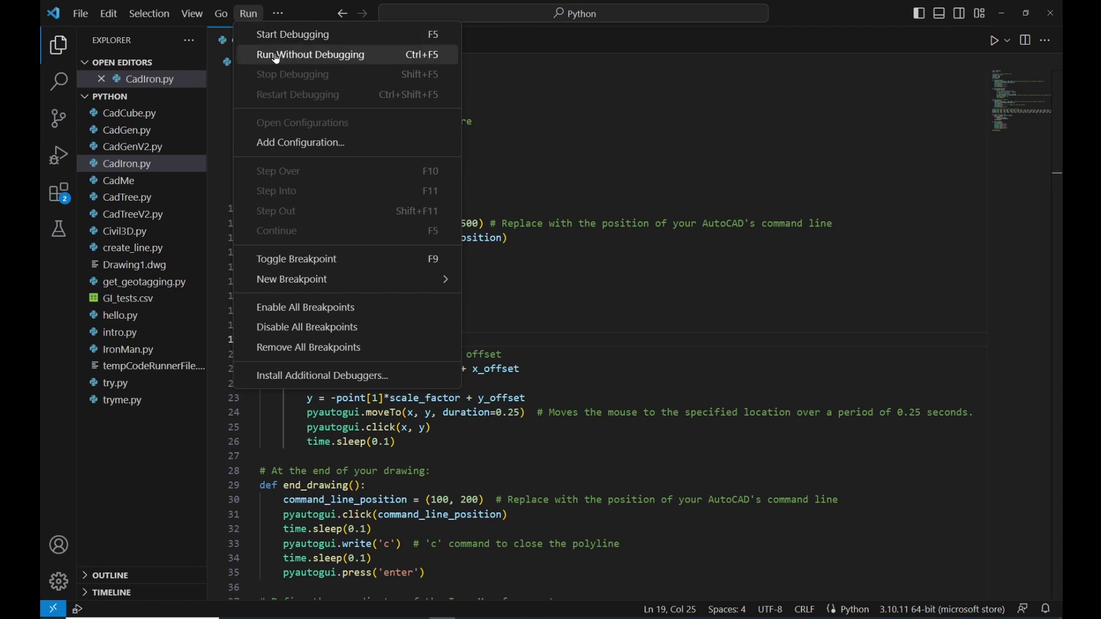
click(311, 57)
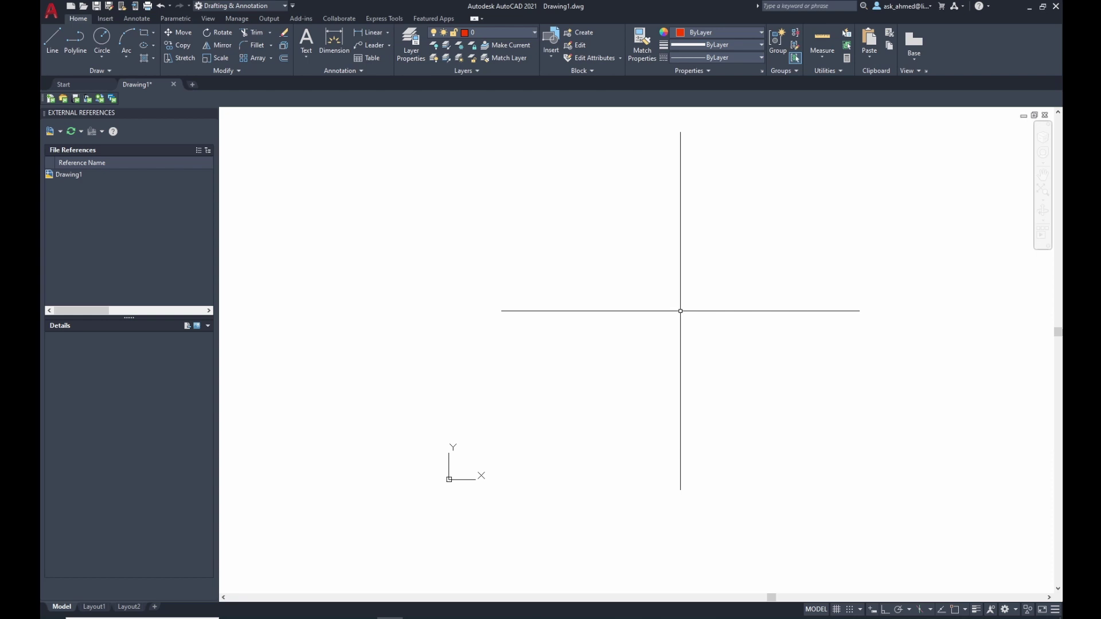
Step: Let the script trace red polylines for the forehead, eye band, cheeks and chin
click(439, 238)
click(420, 148)
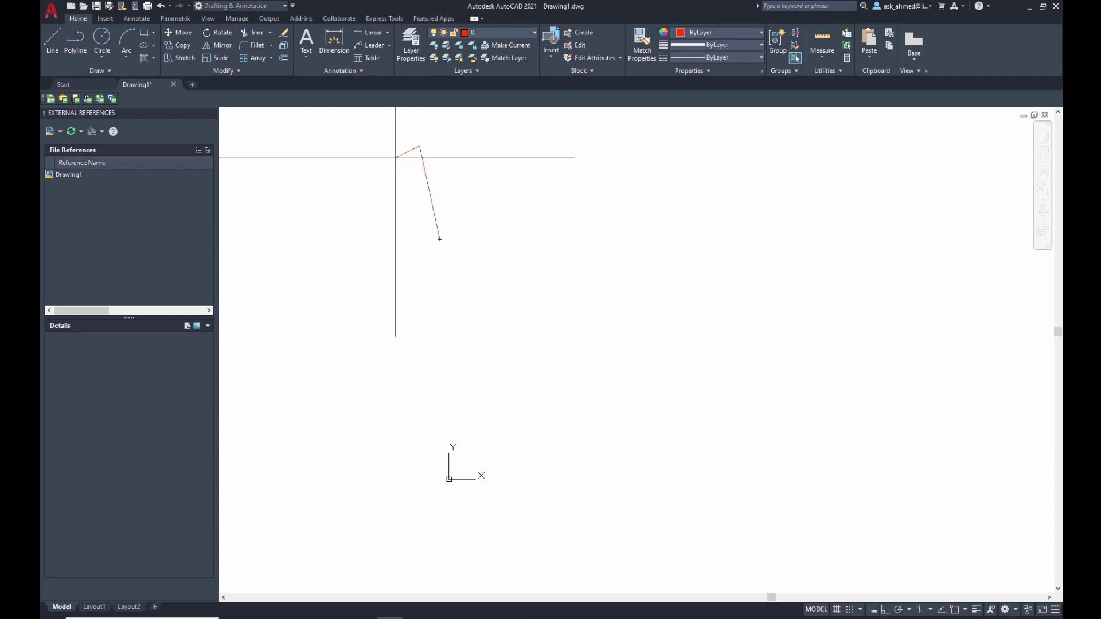
drag(352, 252, 461, 331)
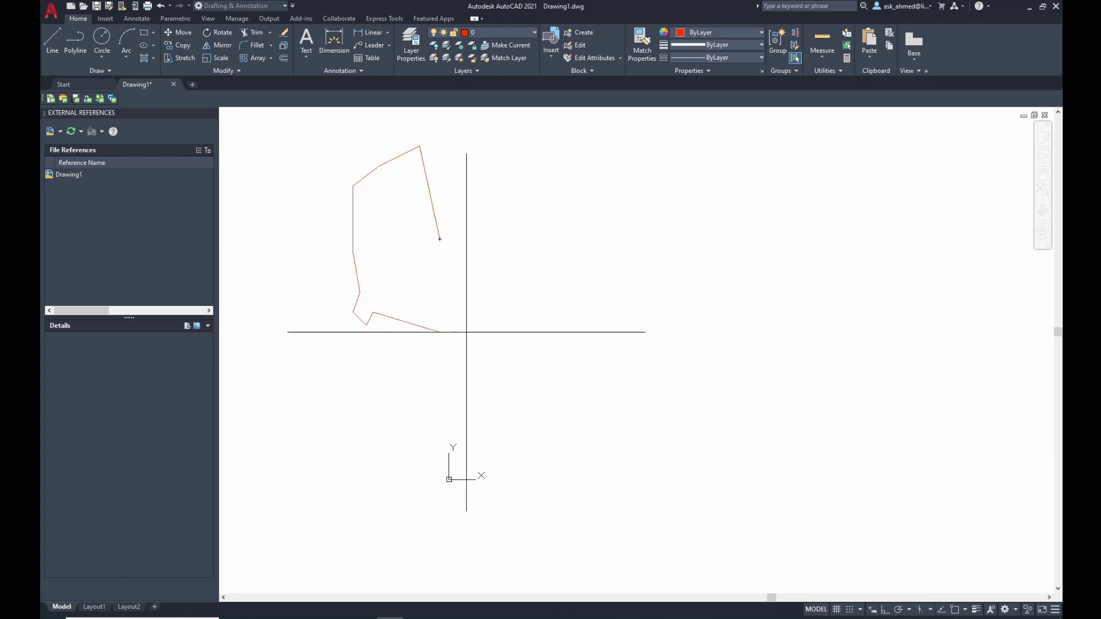
drag(467, 331, 579, 255)
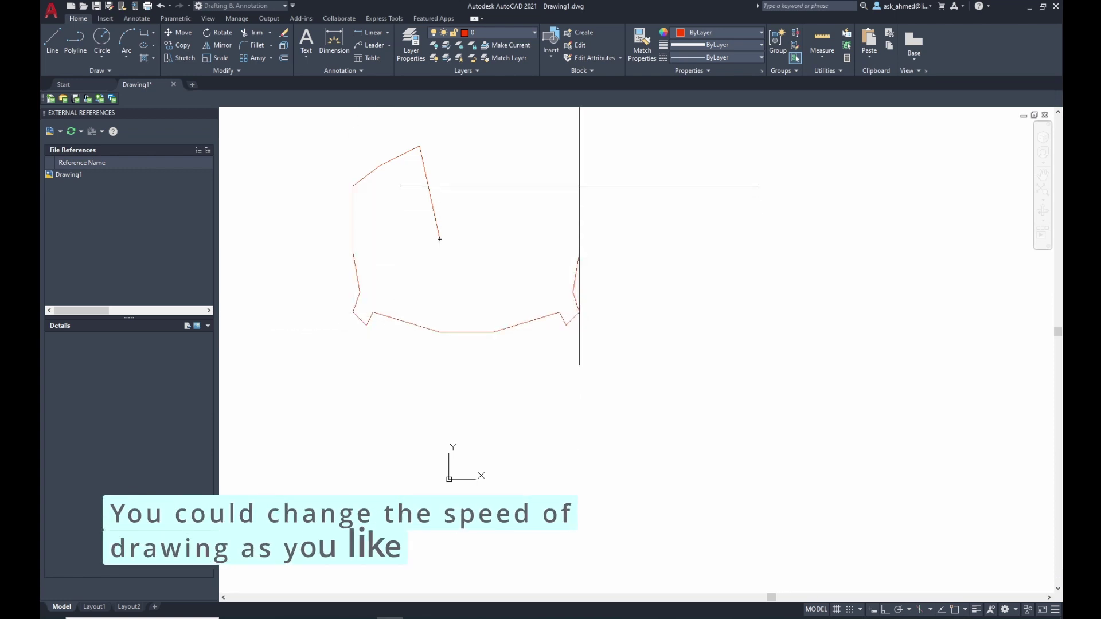
mouse_move(579, 186)
mouse_down()
mouse_move(536, 161)
mouse_move(493, 240)
mouse_move(440, 239)
mouse_up()
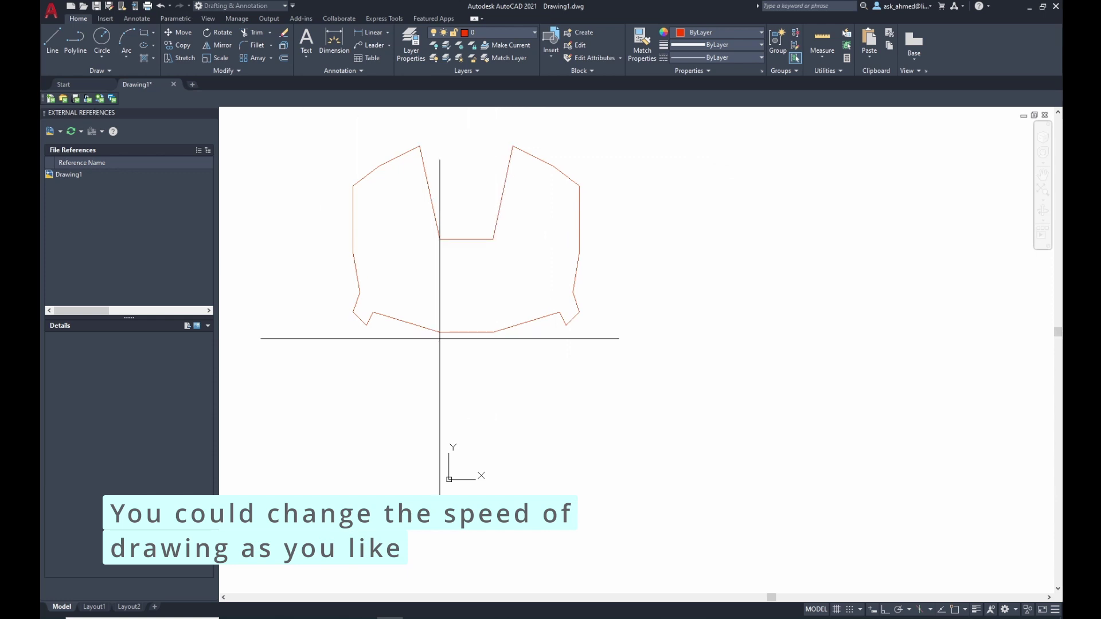
mouse_move(380, 346)
mouse_down()
mouse_move(344, 332)
mouse_move(393, 459)
mouse_up()
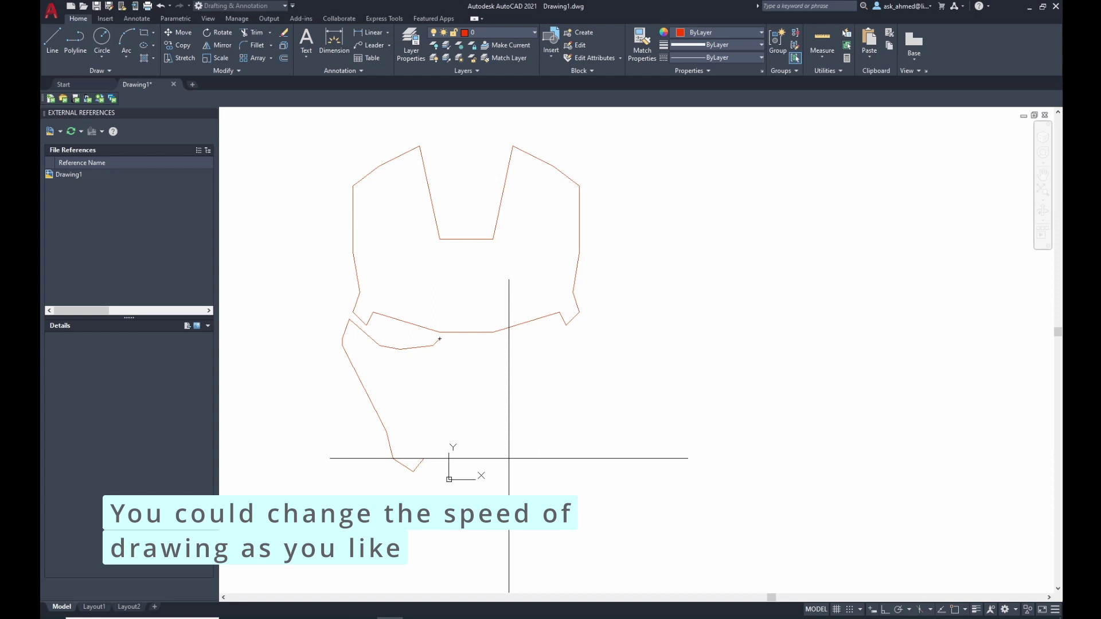
mouse_move(546, 431)
mouse_down()
mouse_move(590, 334)
mouse_move(573, 324)
mouse_move(531, 347)
mouse_move(440, 338)
mouse_up()
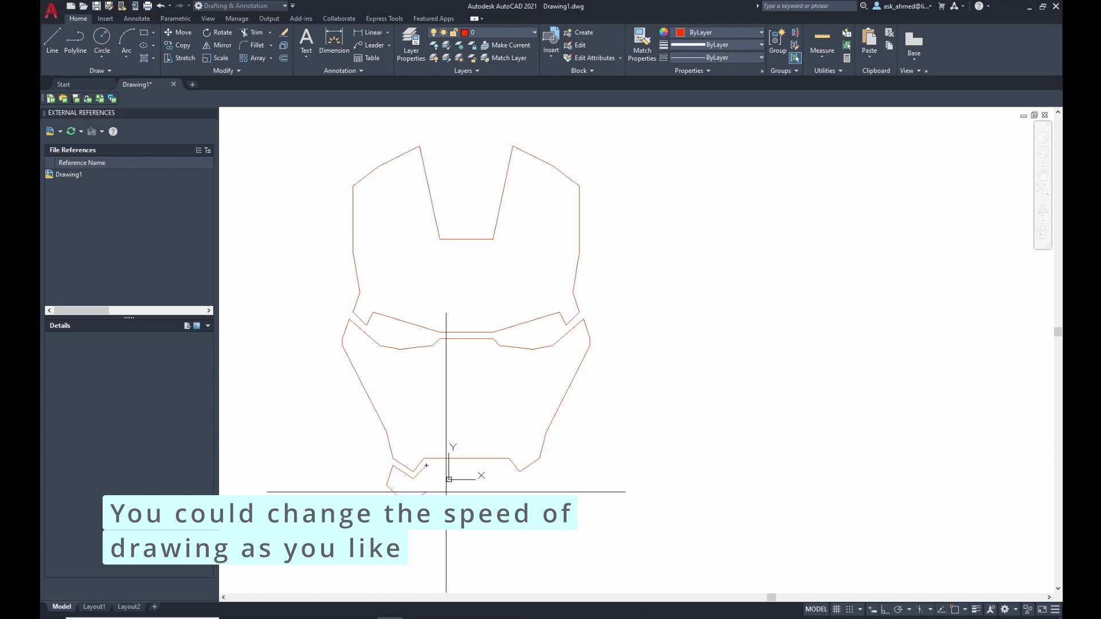
drag(446, 492, 544, 481)
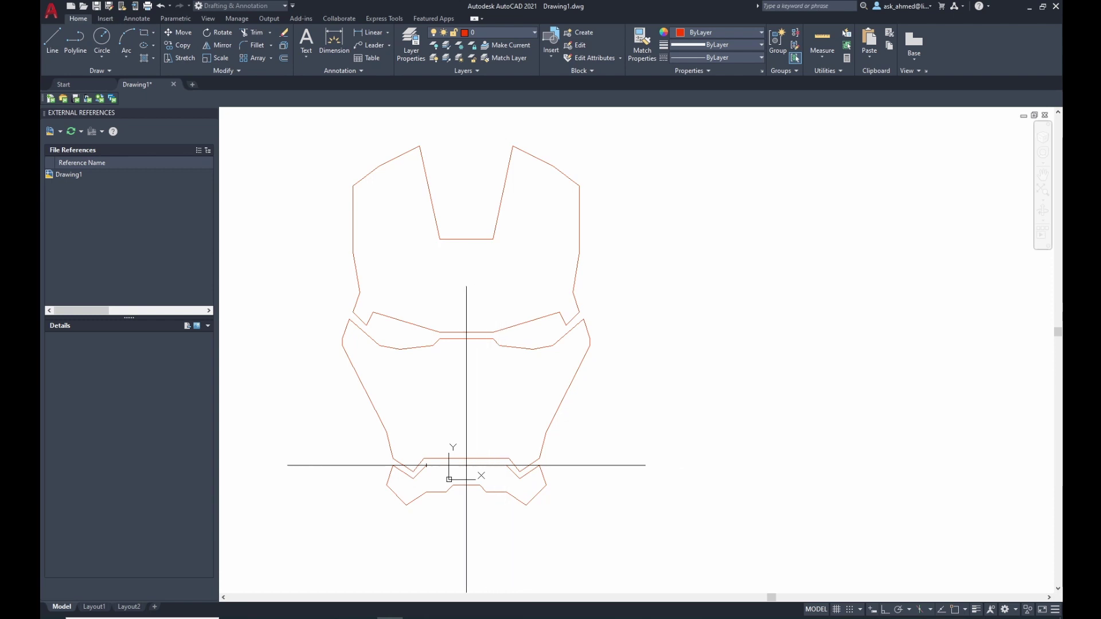